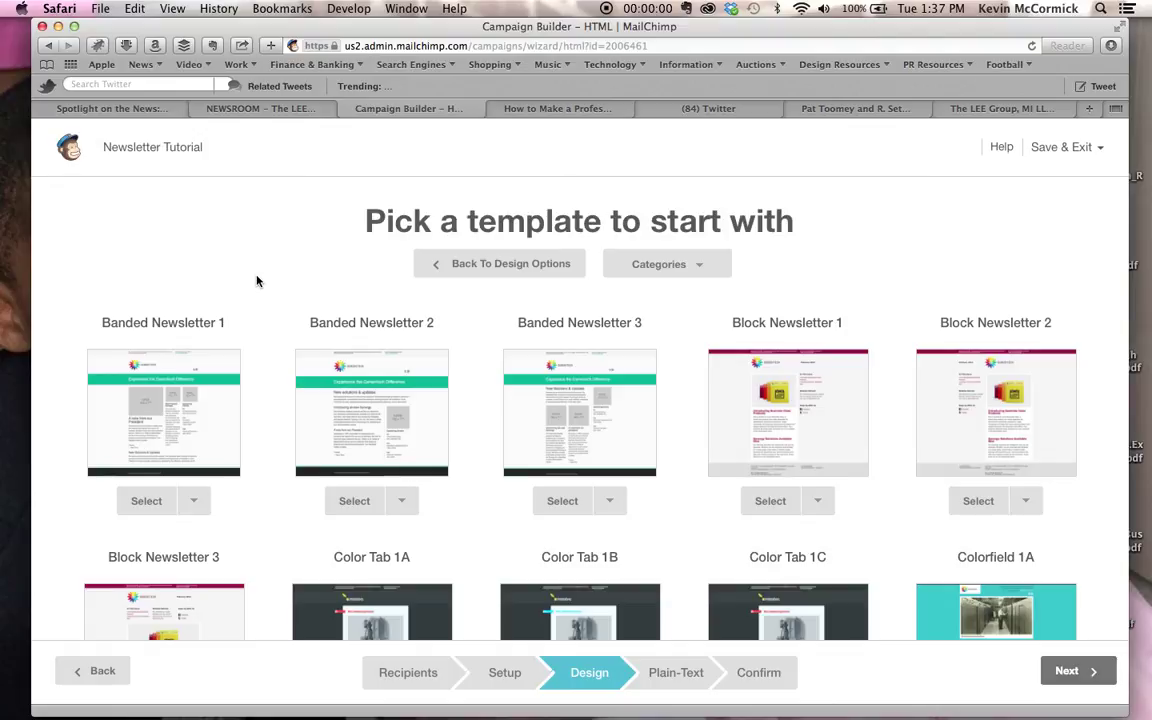
scroll(410, 437, down, 15)
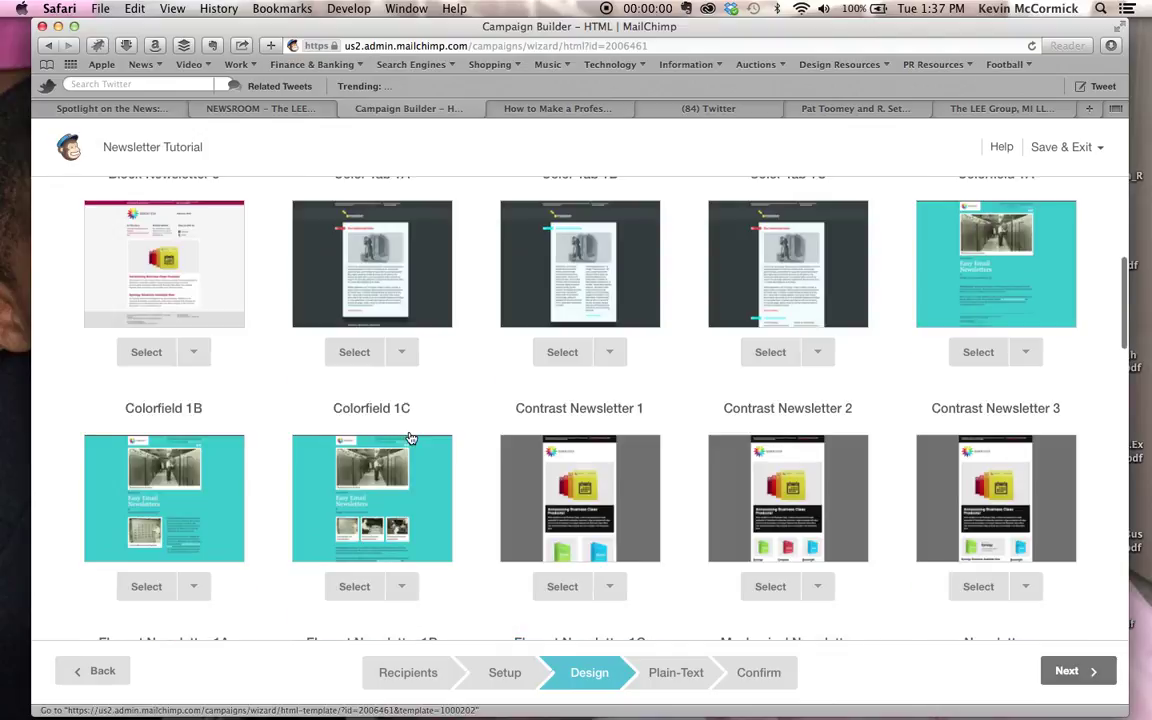
scroll(410, 437, down, 10)
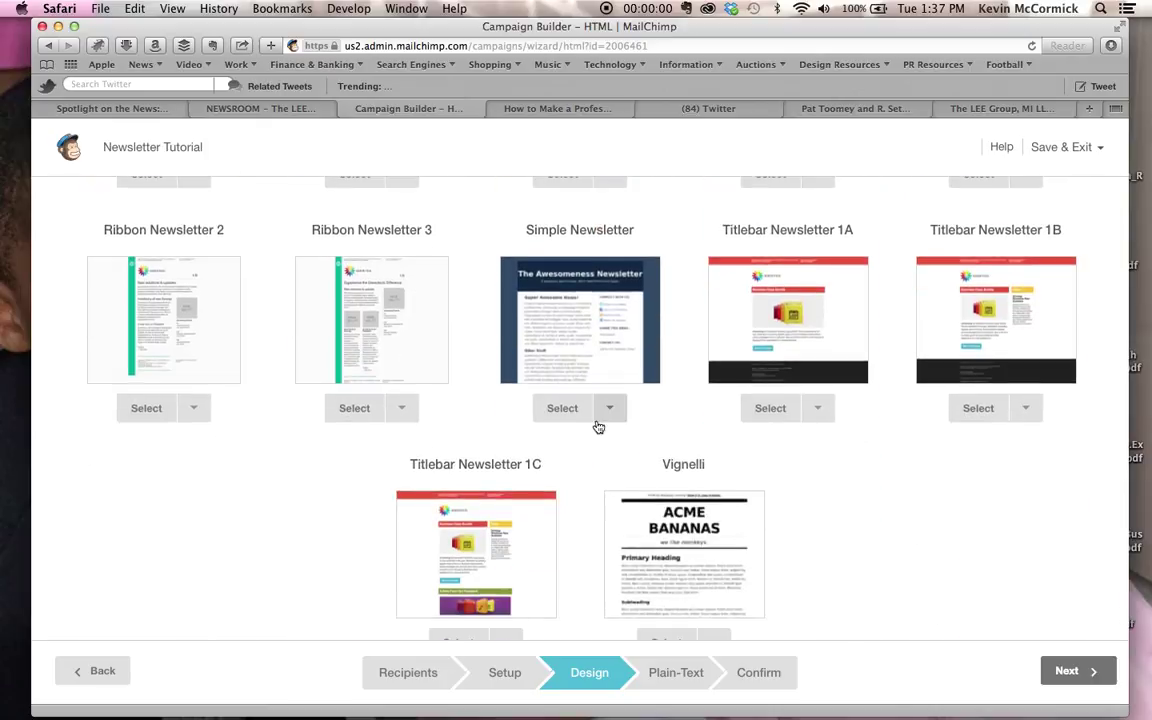
click(609, 407)
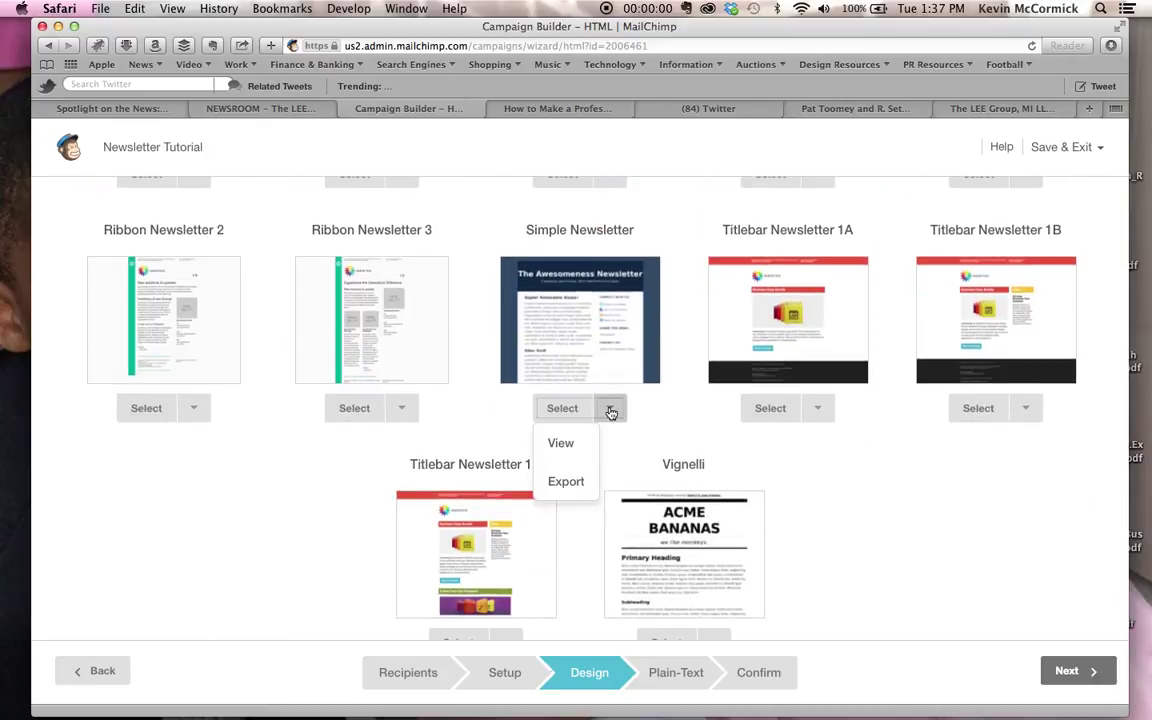
click(565, 446)
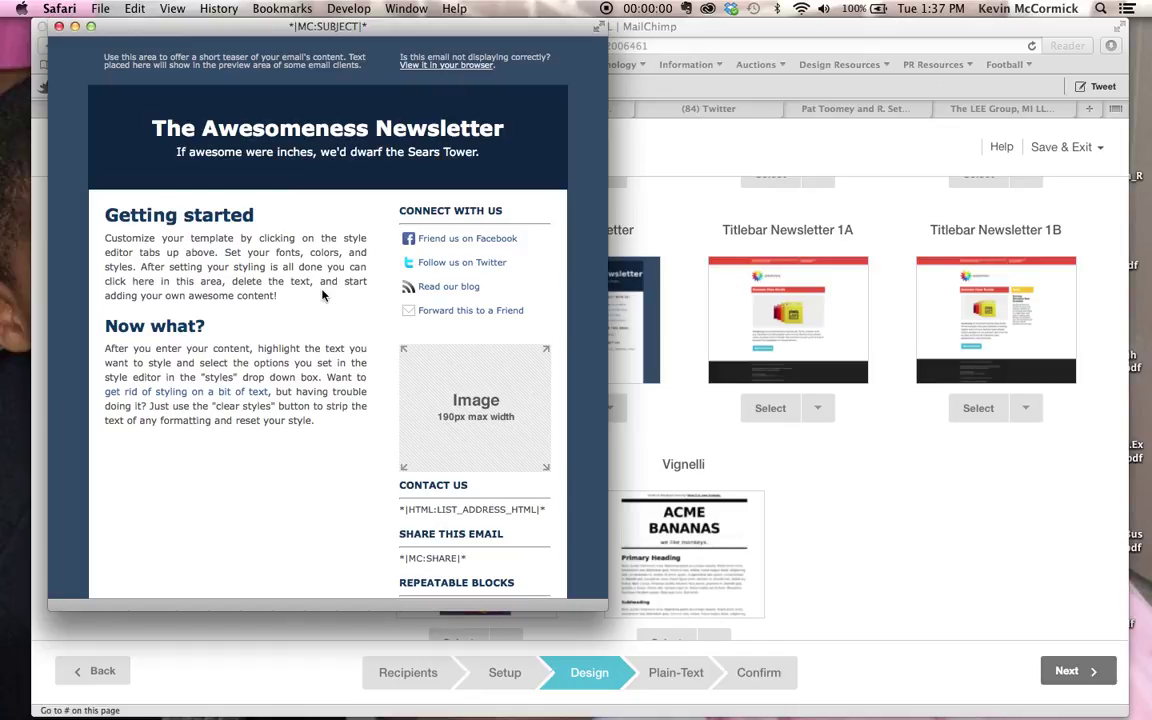
click(58, 27)
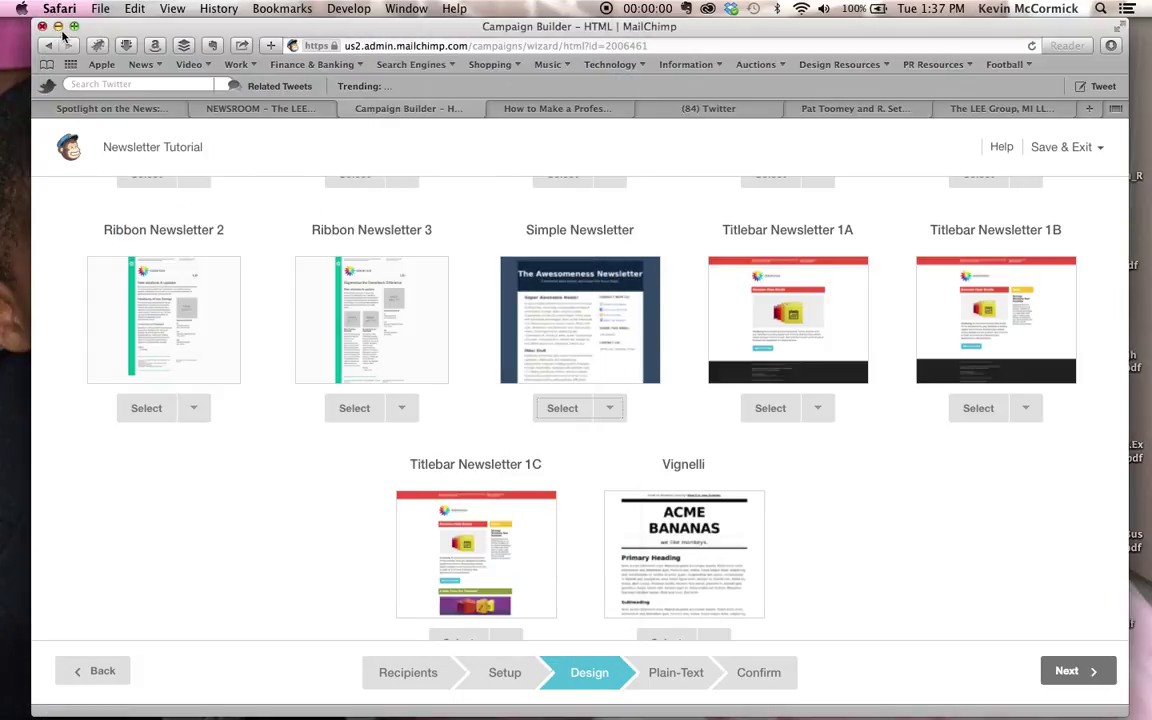
Pick the Simple Newsletter template and open the header logo's image in the File Manager.
click(558, 409)
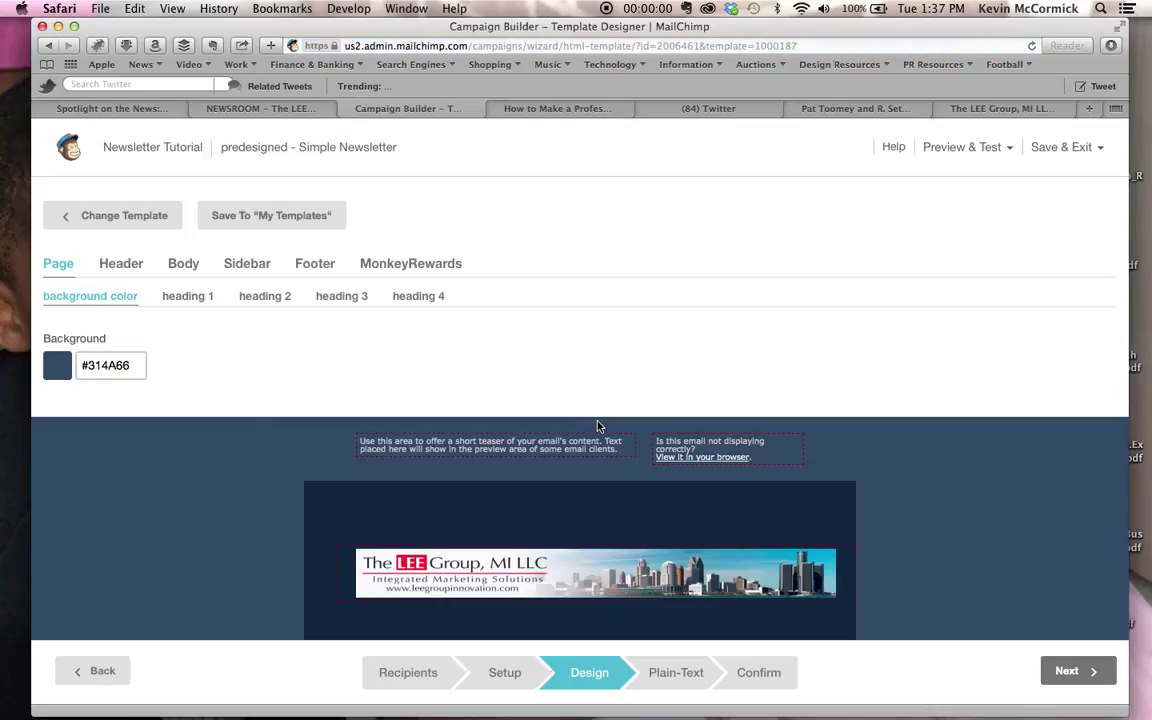
scroll(661, 452, down, 5)
scroll(661, 452, down, 1)
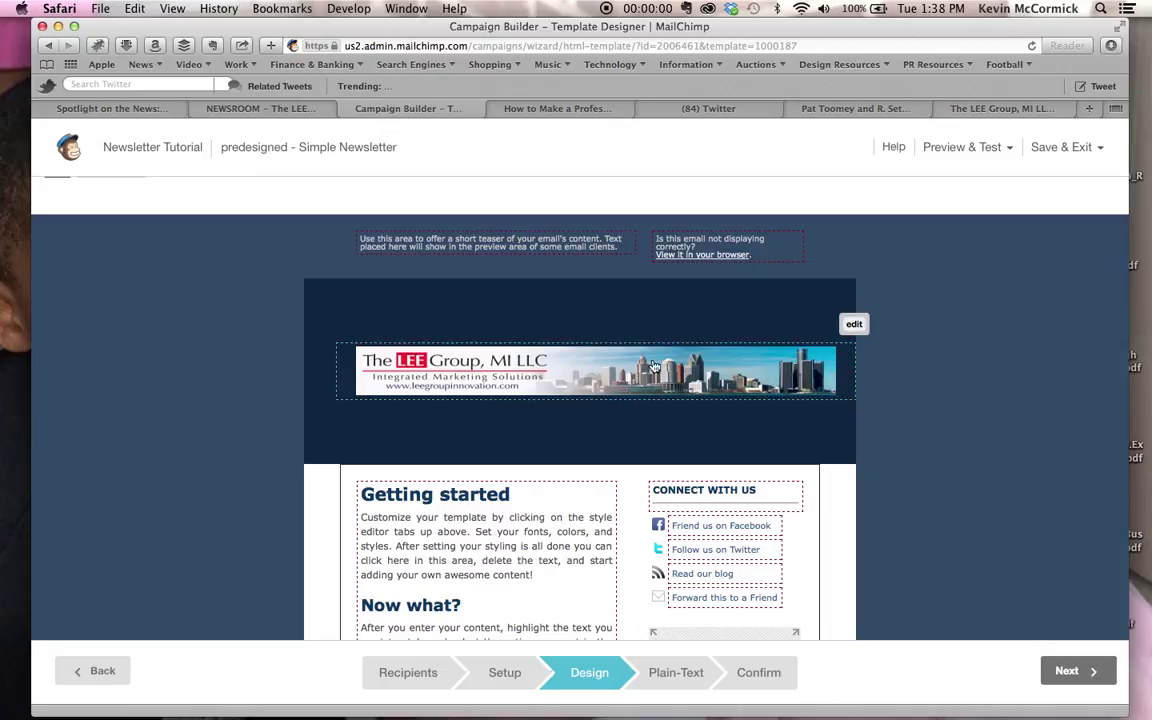
click(855, 325)
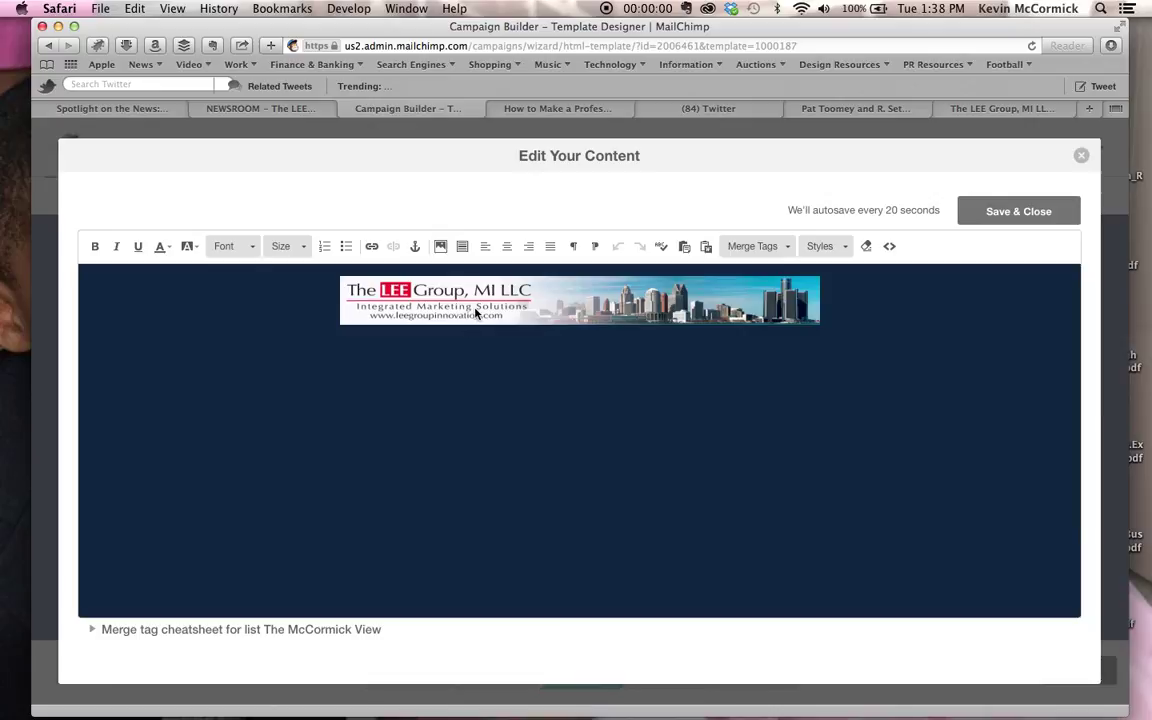
click(440, 247)
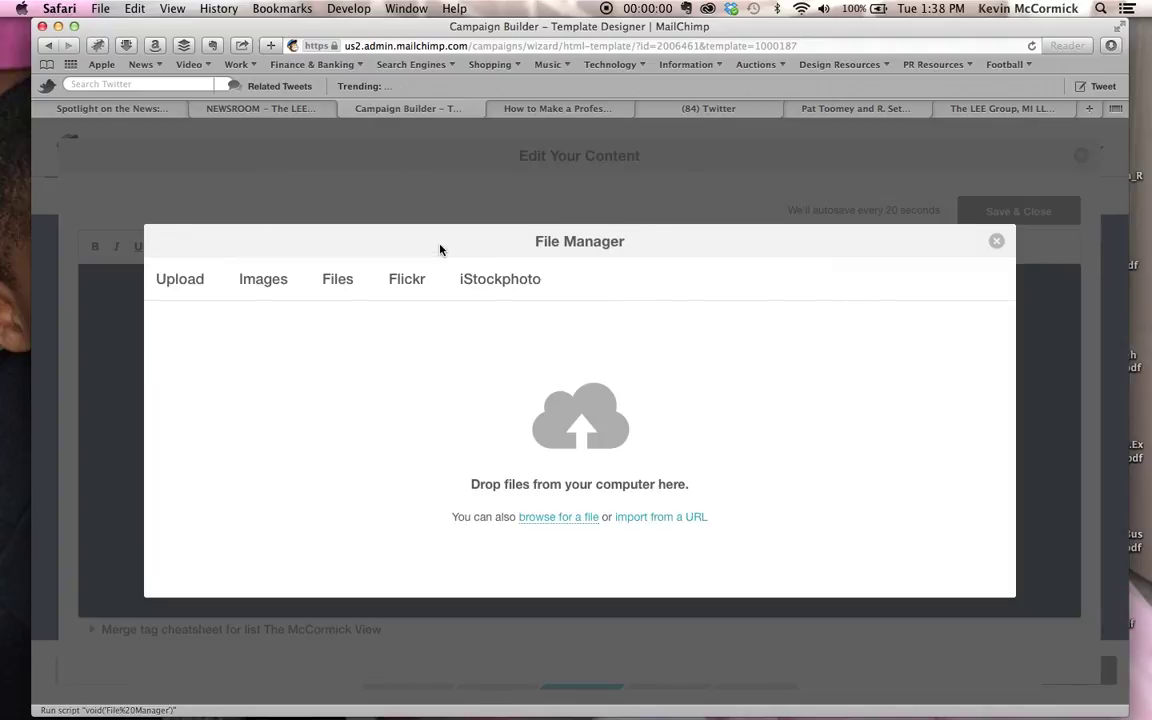
click(276, 281)
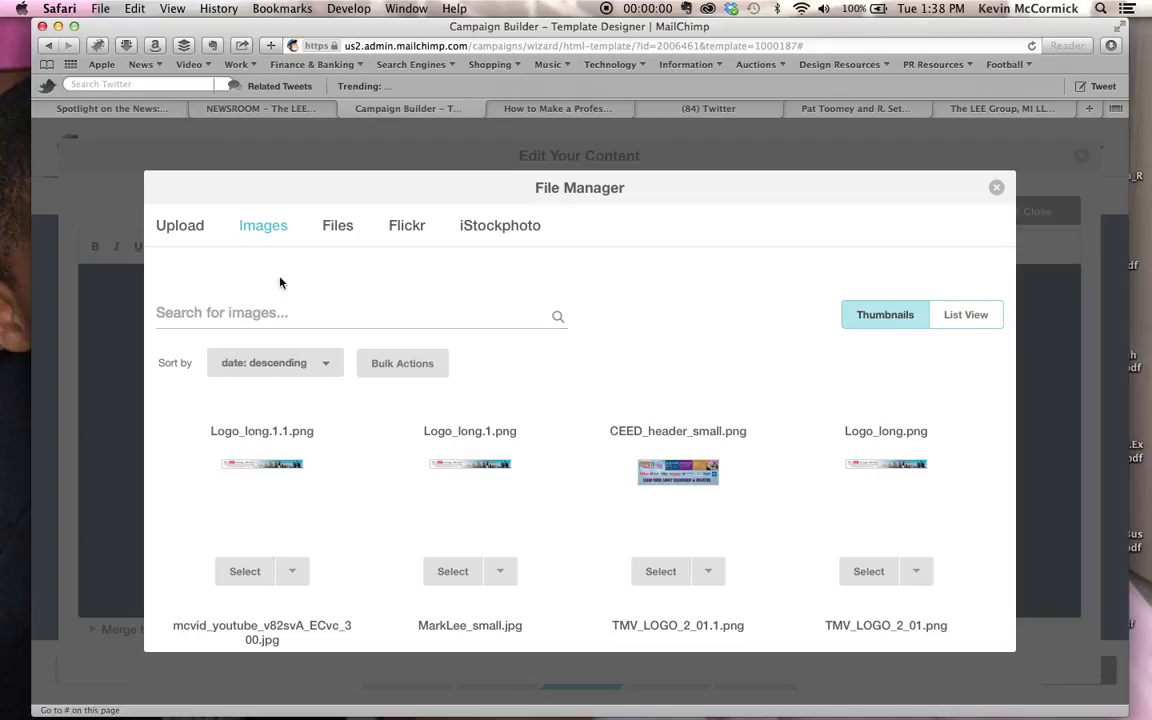
click(871, 467)
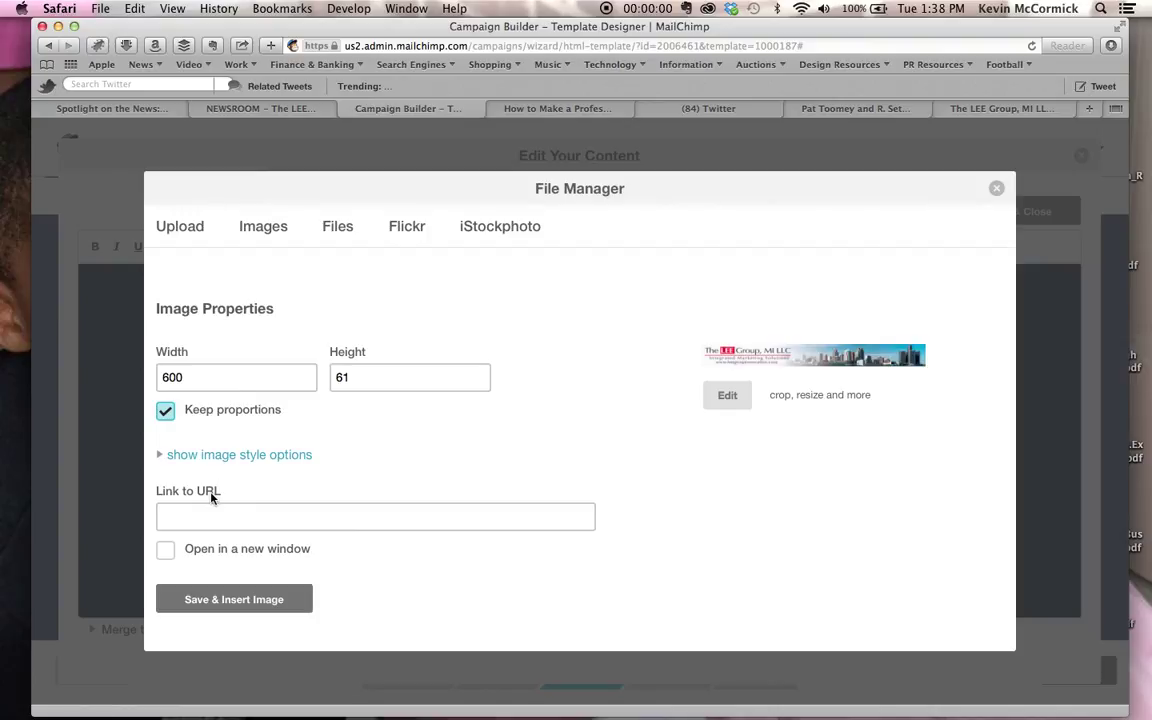
click(996, 188)
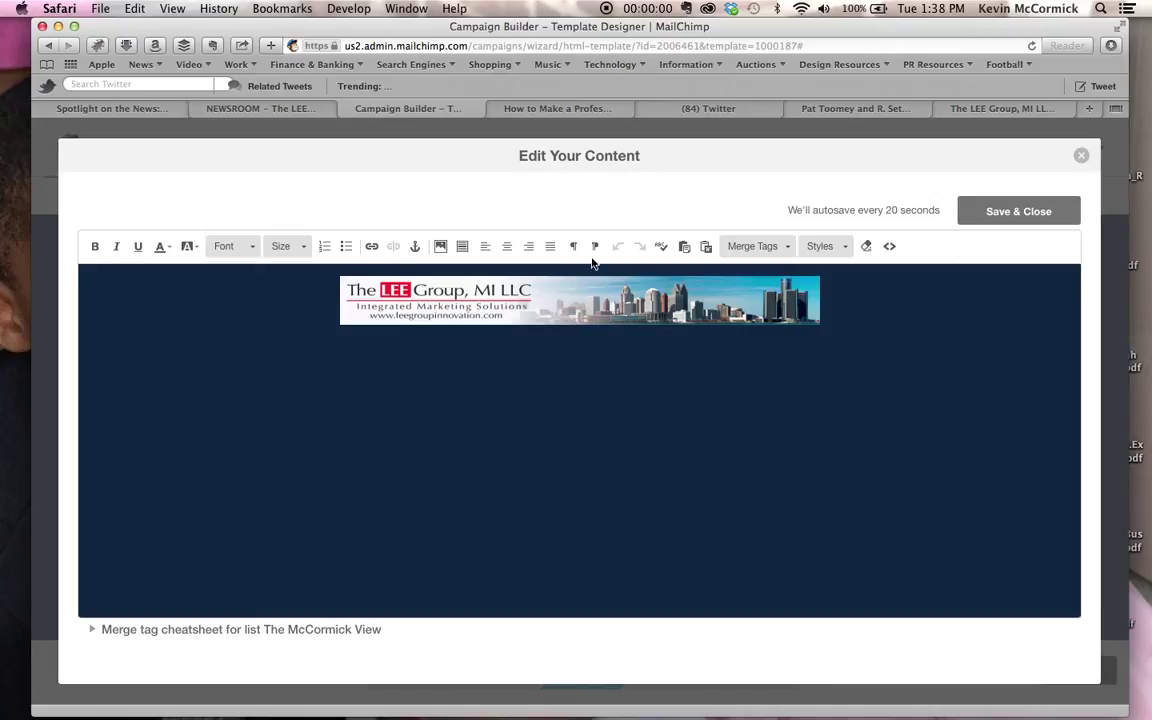
Check the header's img tag in HTML source view, then save and close the header content.
click(889, 247)
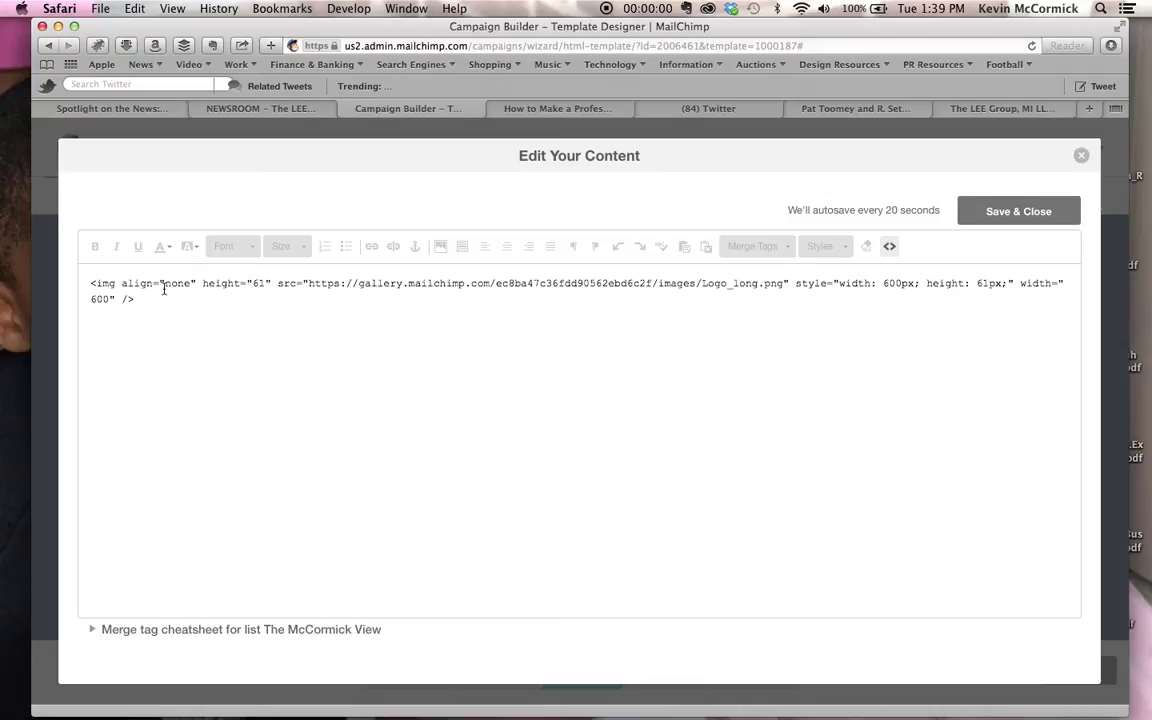
click(1019, 212)
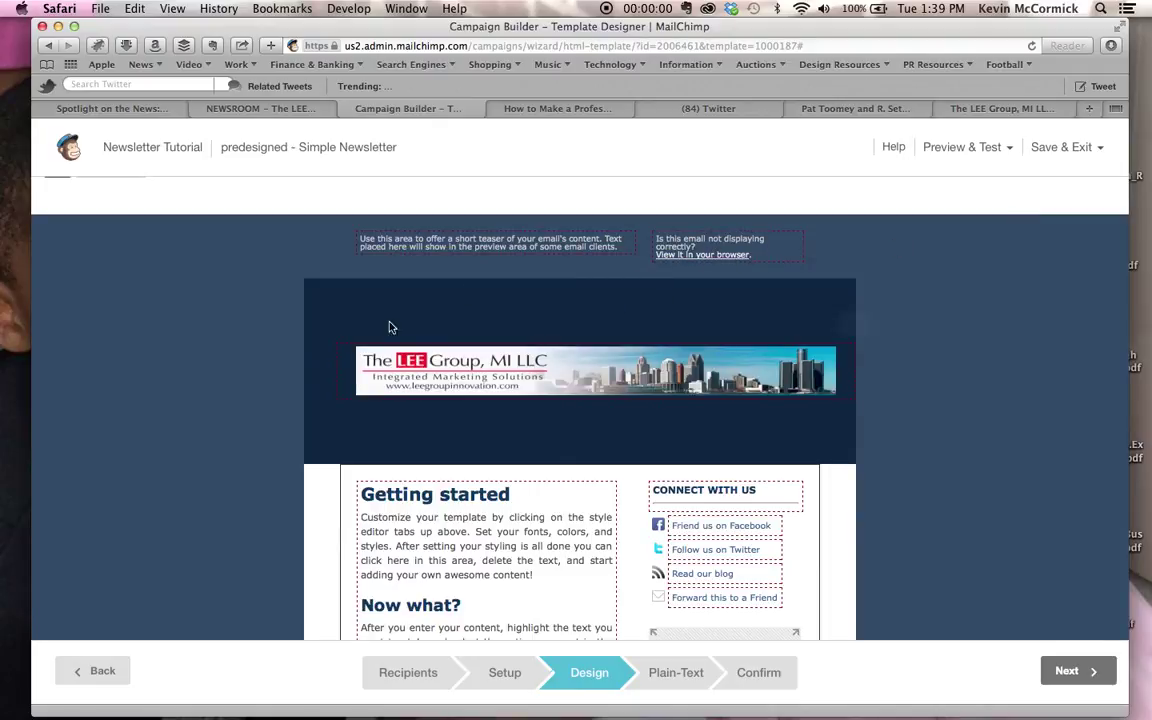
Open the Header text style settings and set the header font size to 9px.
click(302, 387)
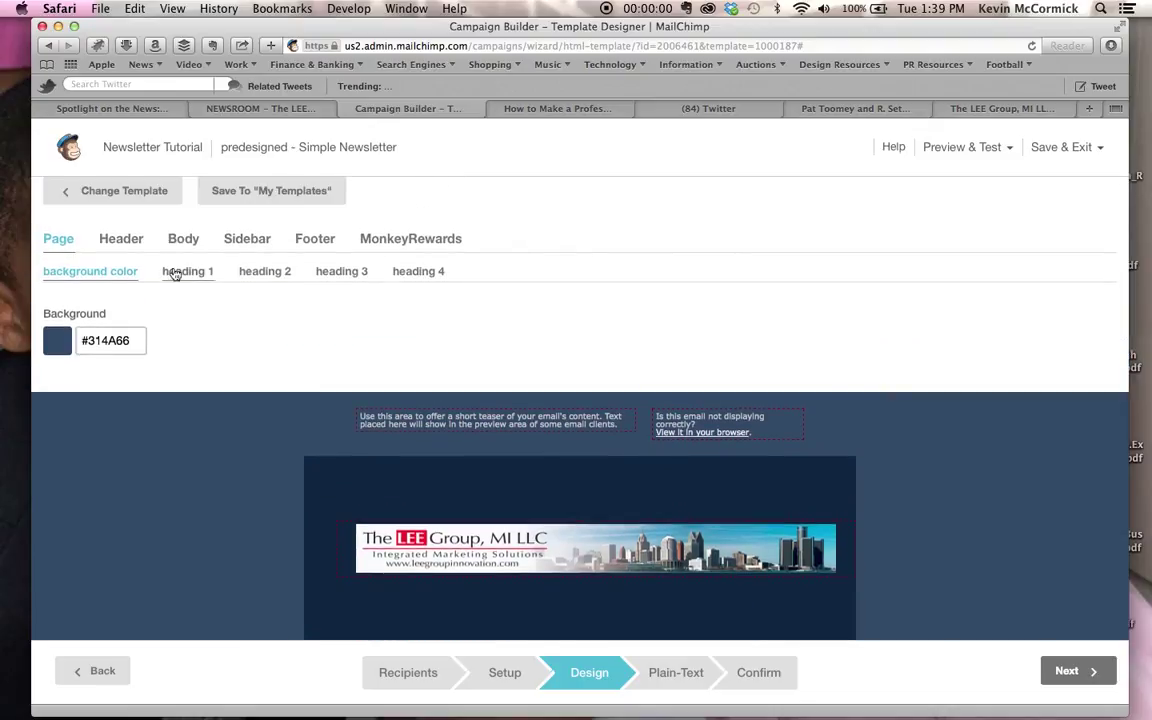
click(121, 240)
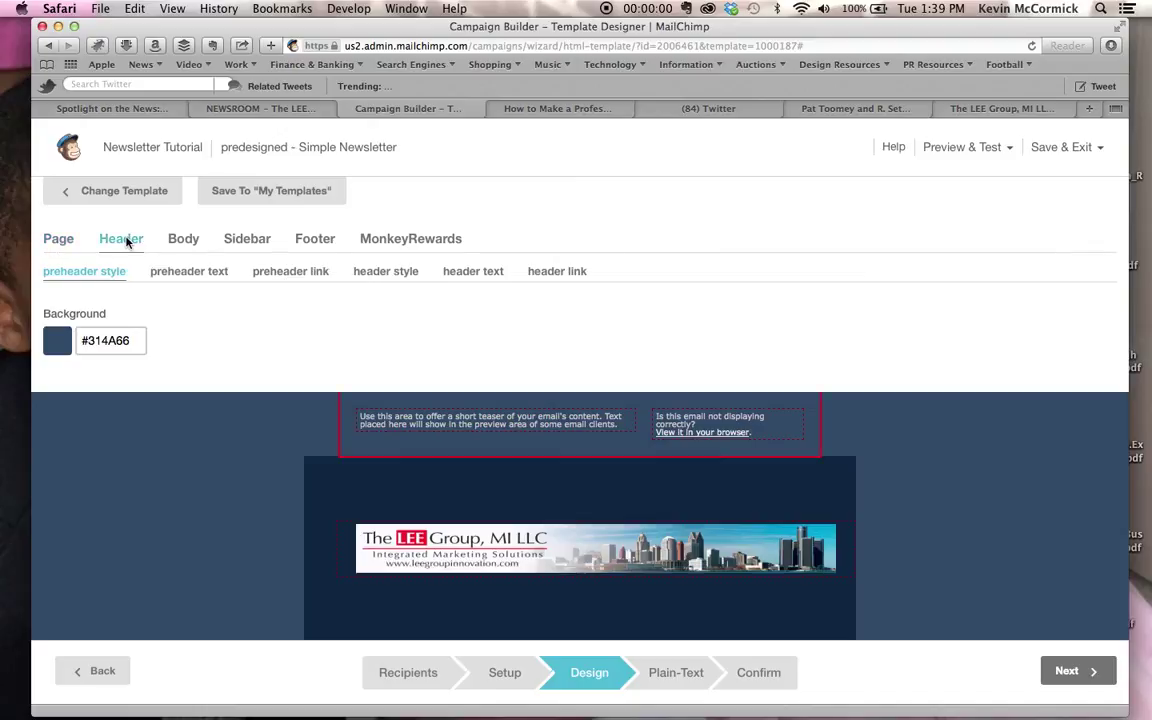
click(384, 274)
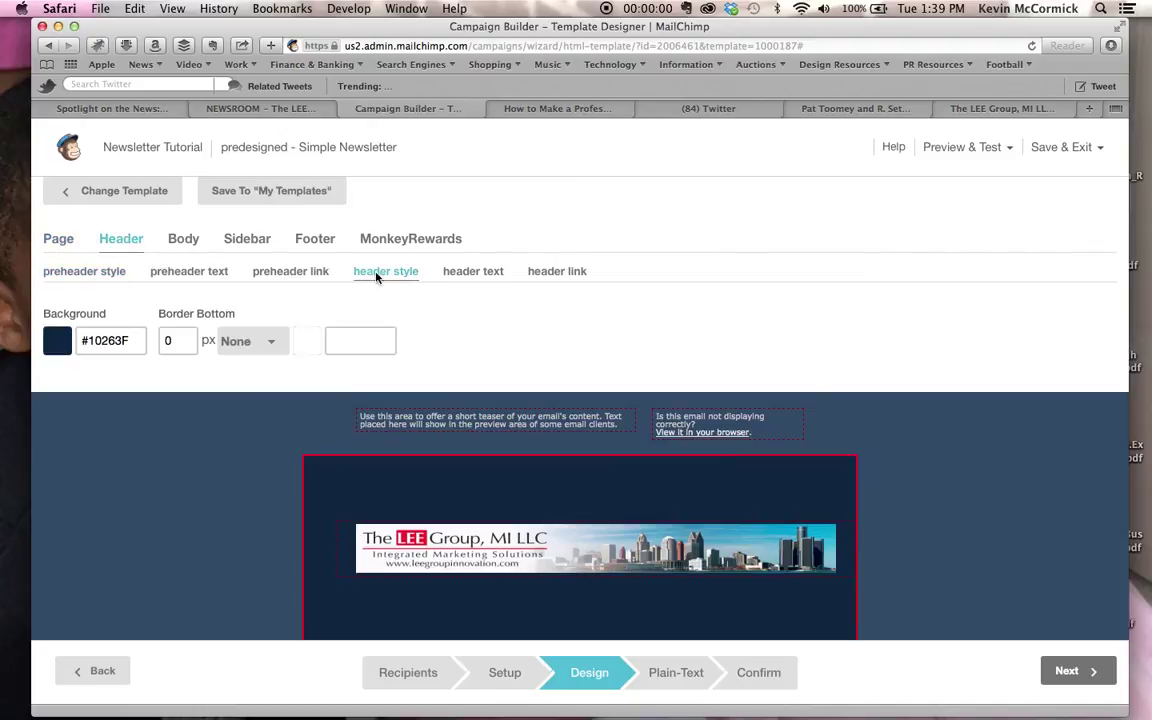
scroll(440, 275, down, 2)
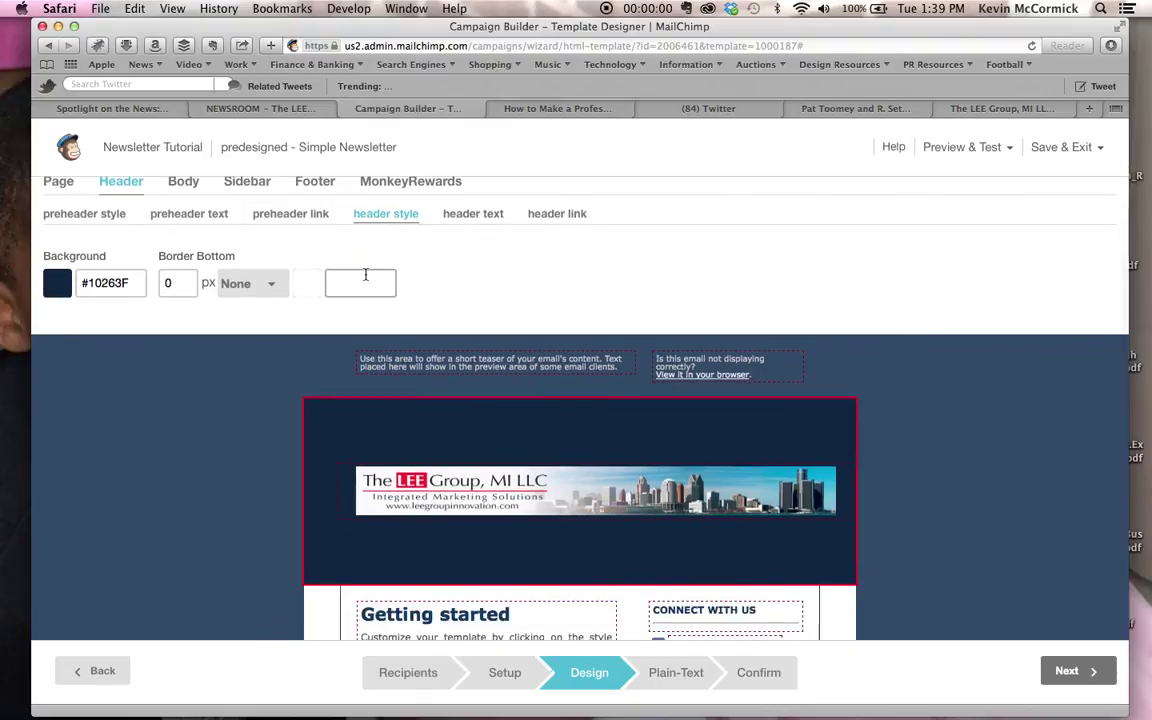
click(480, 215)
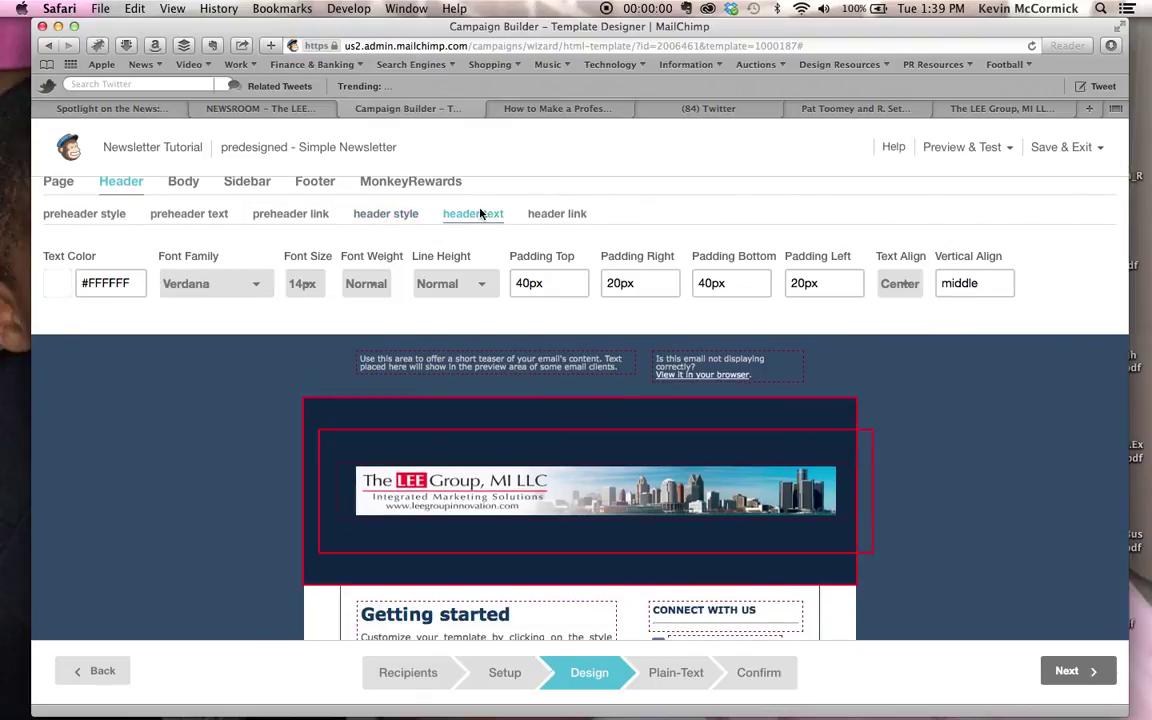
click(302, 284)
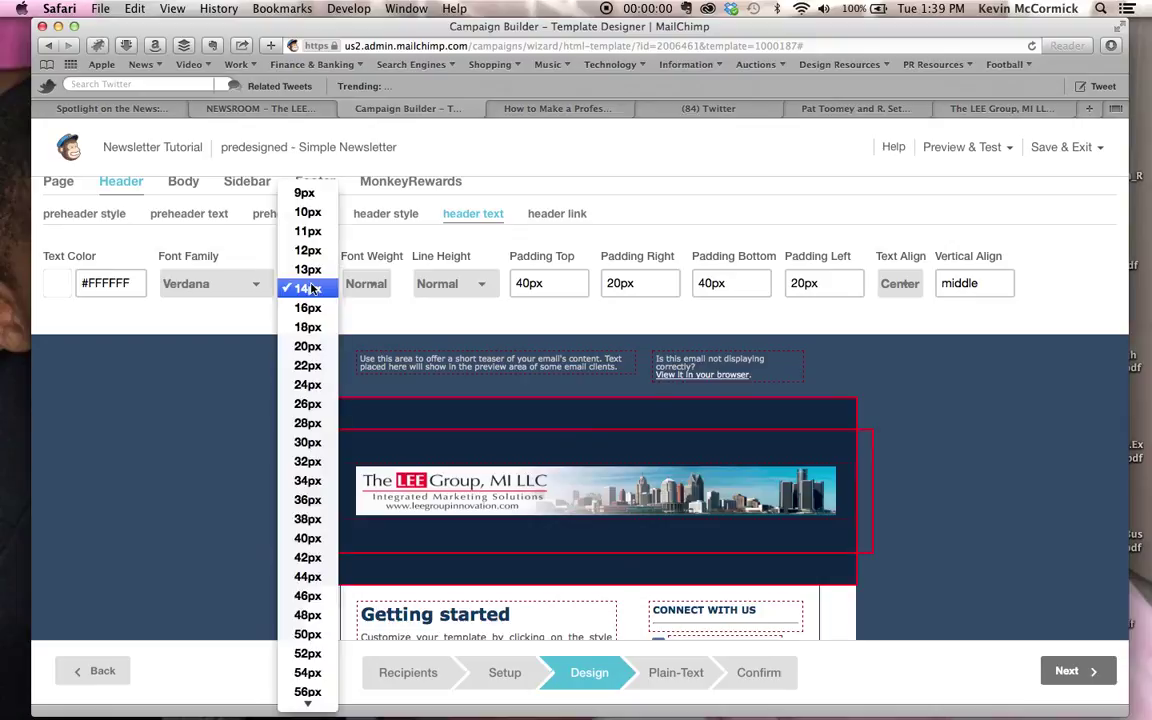
click(306, 194)
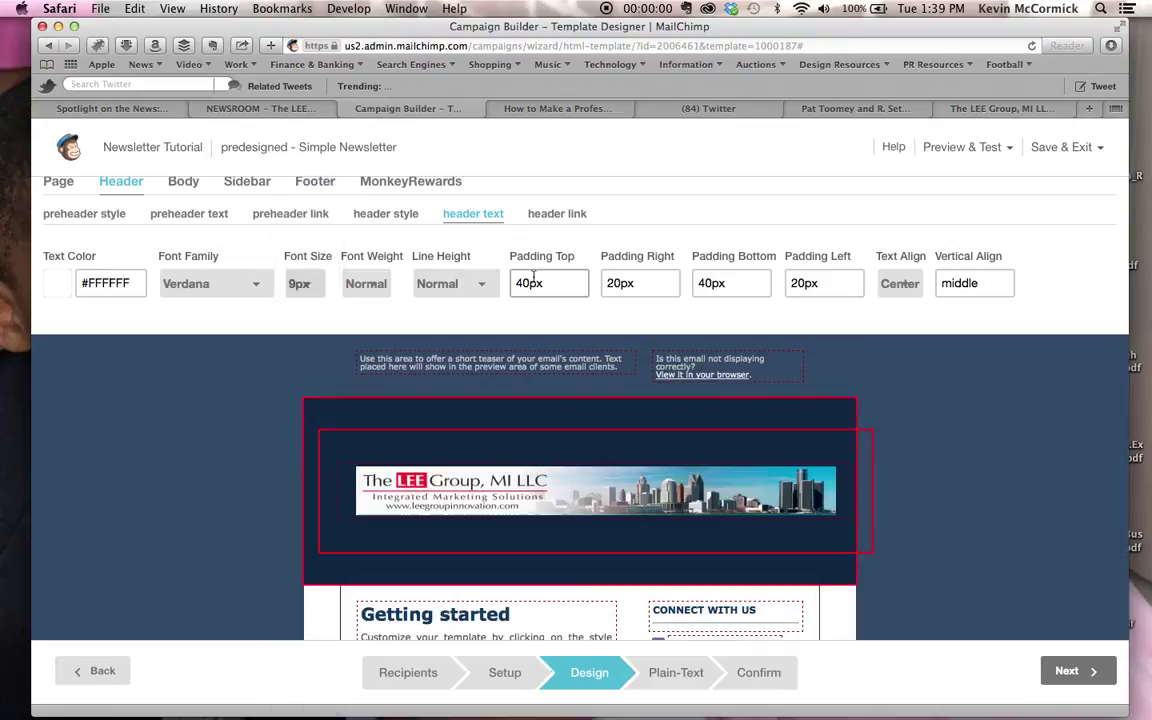
Set the header text padding to 0px on all four sides and vertical align to bottom.
click(520, 283)
key(BackSpace)
key(Tab)
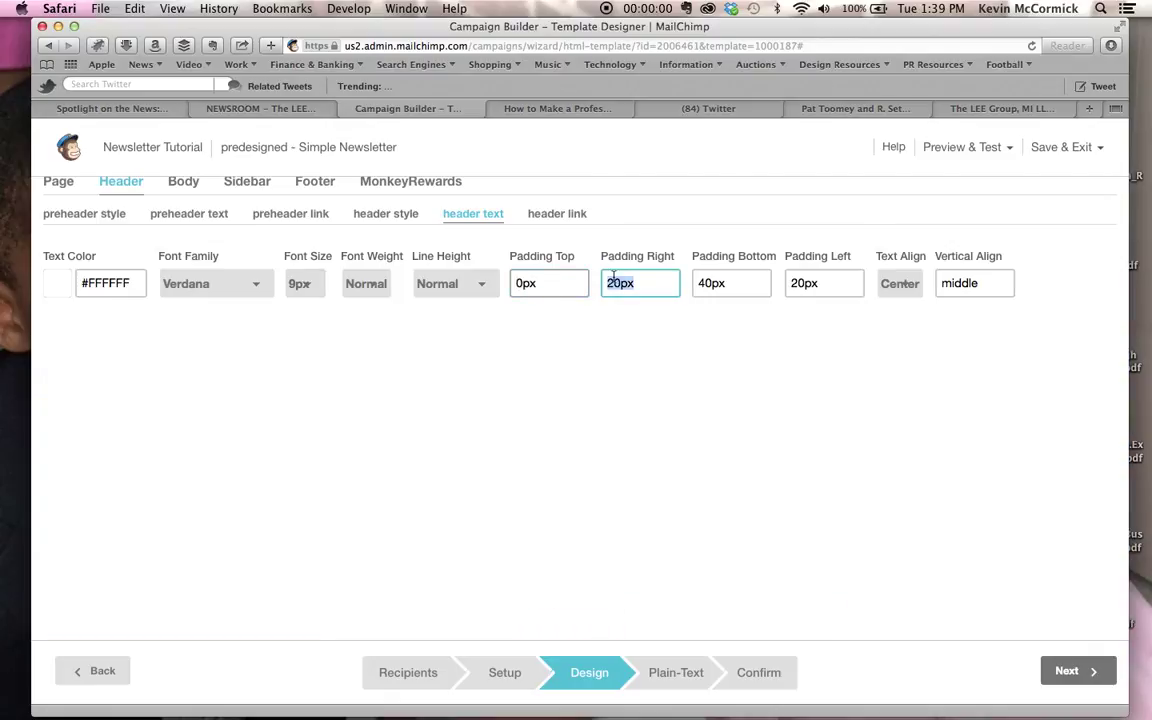
key(Delete)
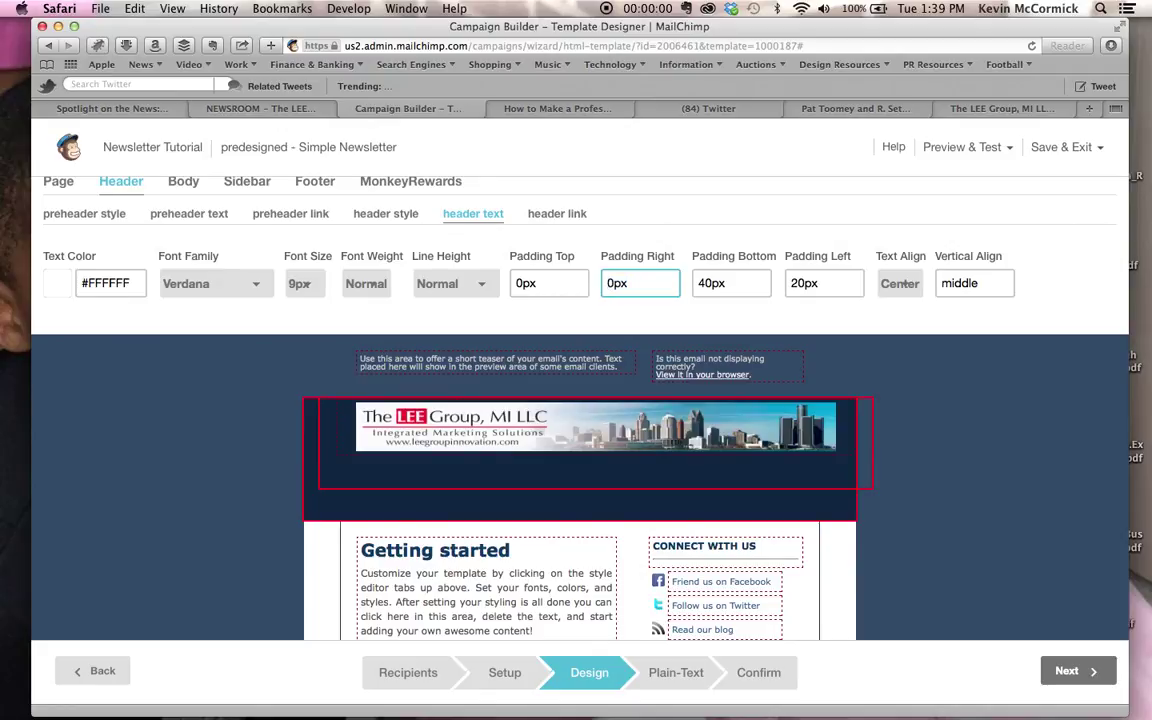
key(Tab)
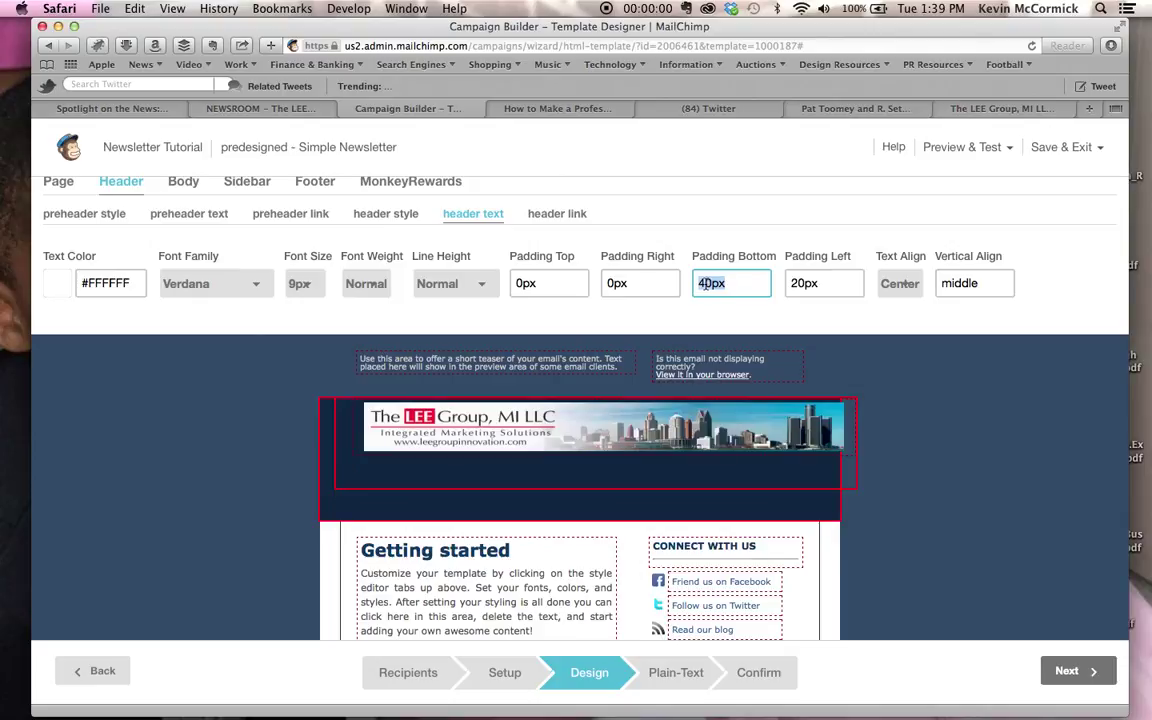
key(BackSpace)
key(Tab)
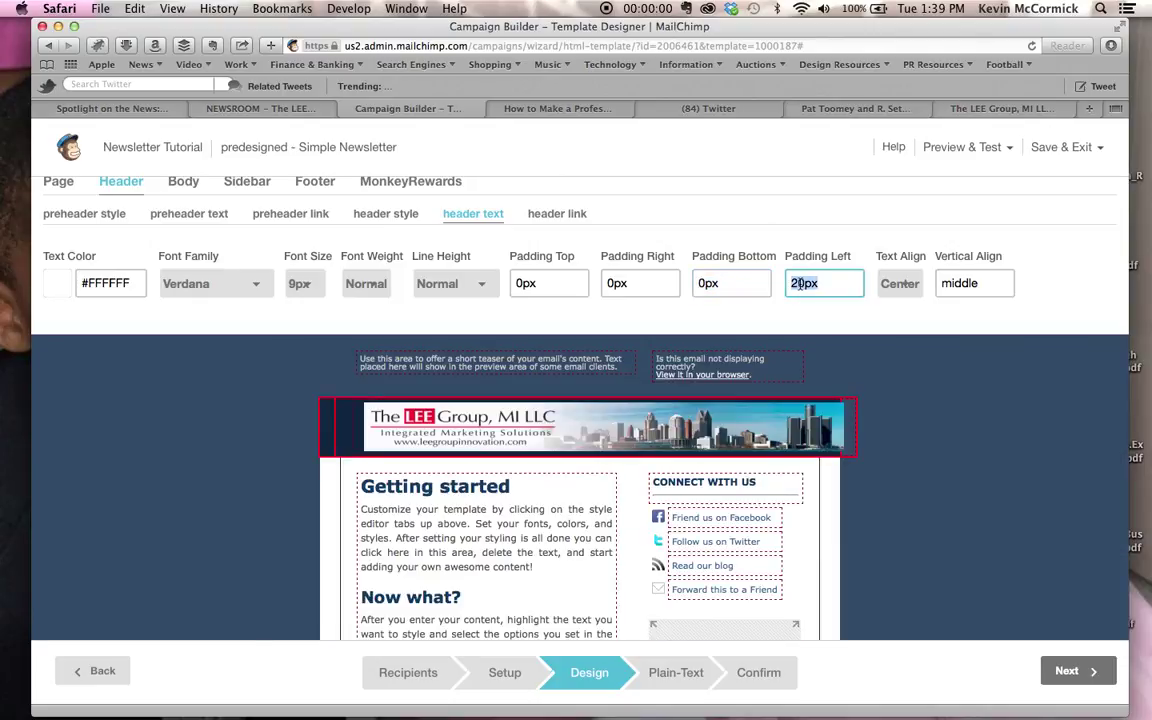
click(800, 283)
key(BackSpace)
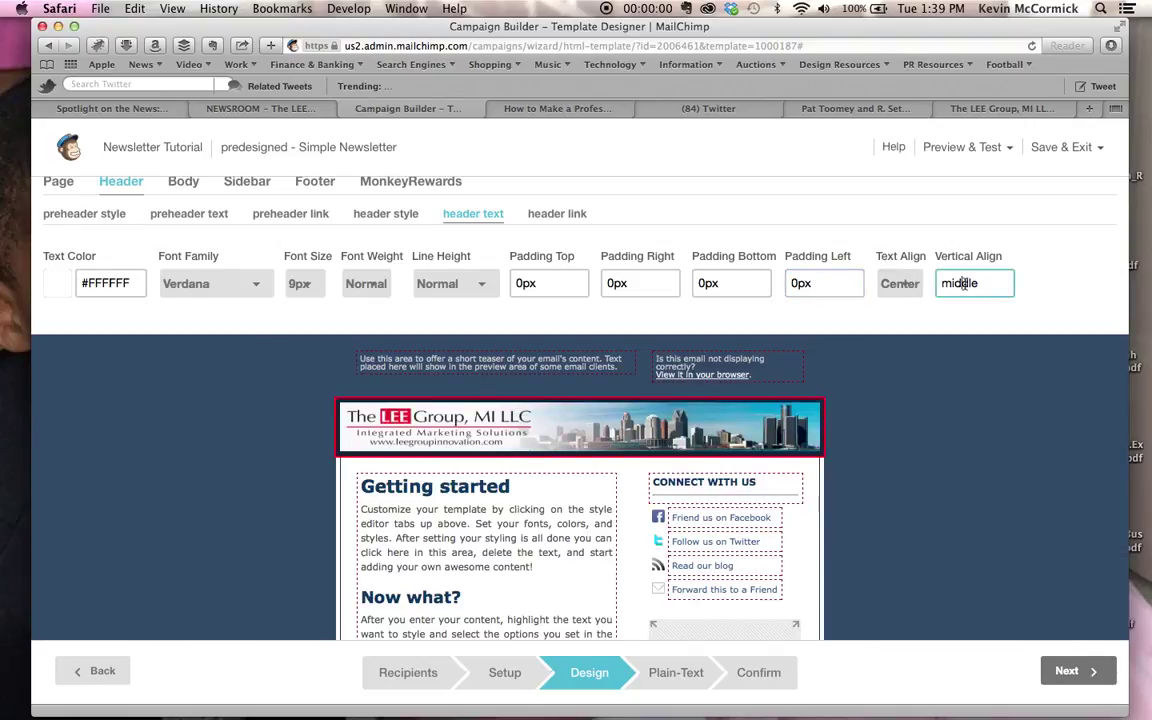
double_click(961, 285)
text(bottom)
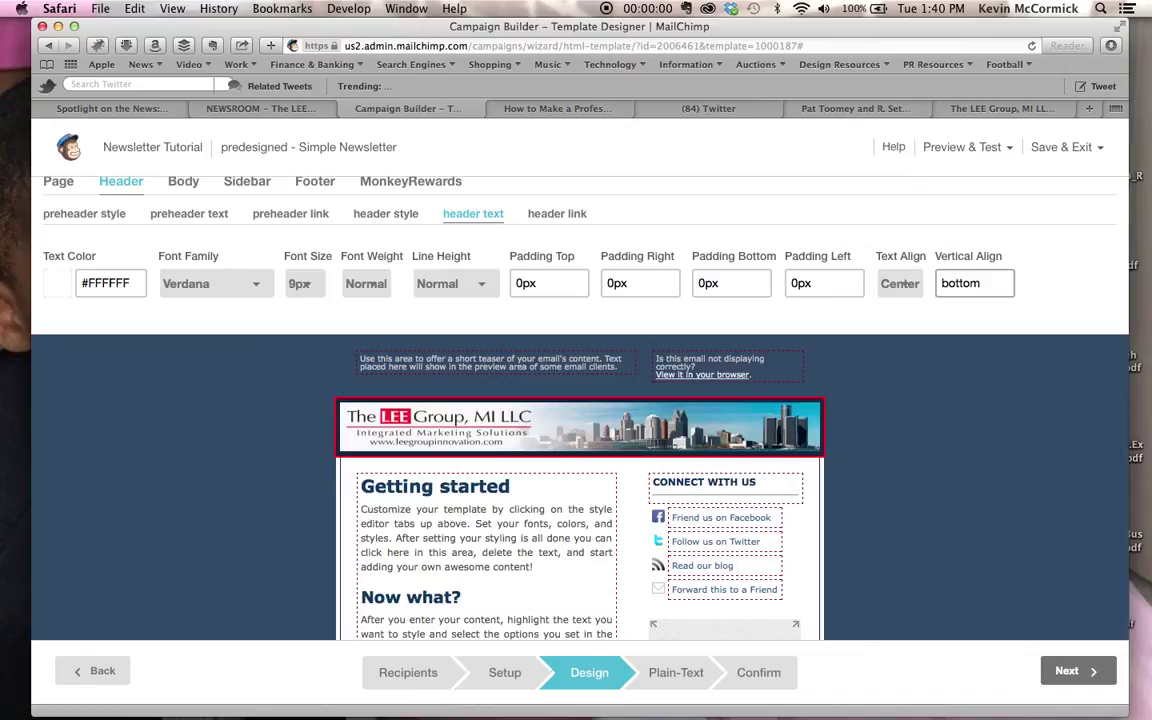
click(884, 307)
Change the header background colour from navy #10263F to near-white #fafbfc.
mouse_move(358, 405)
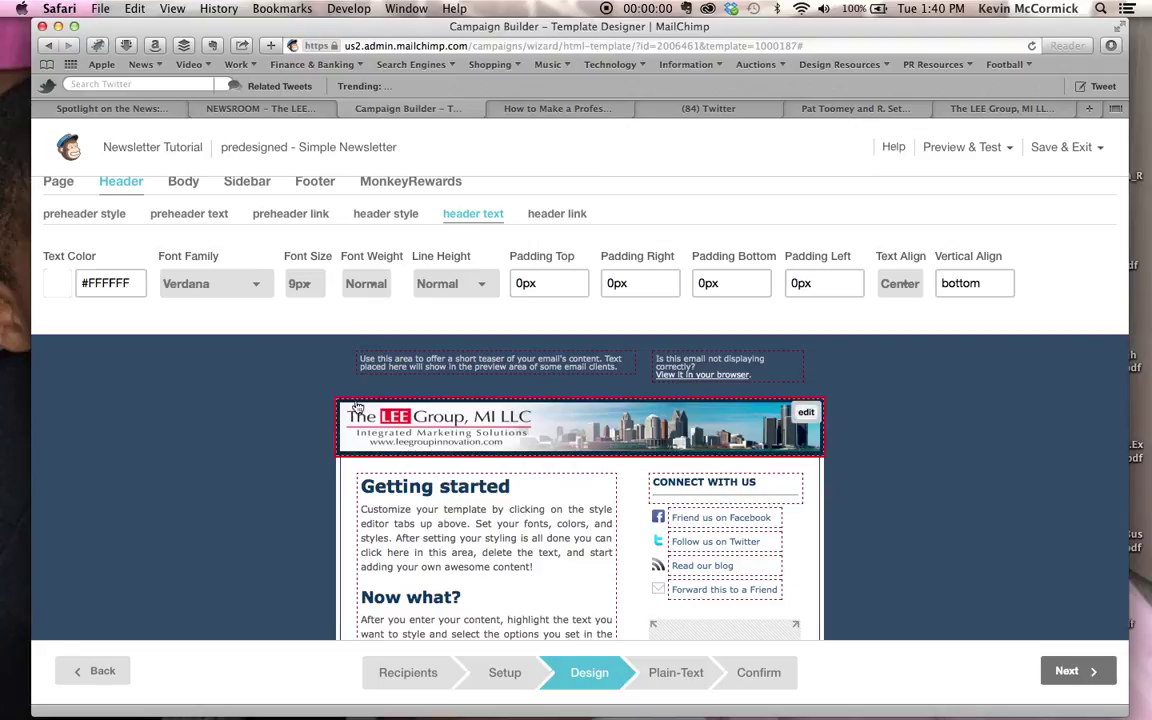
scroll(190, 375, up, 1)
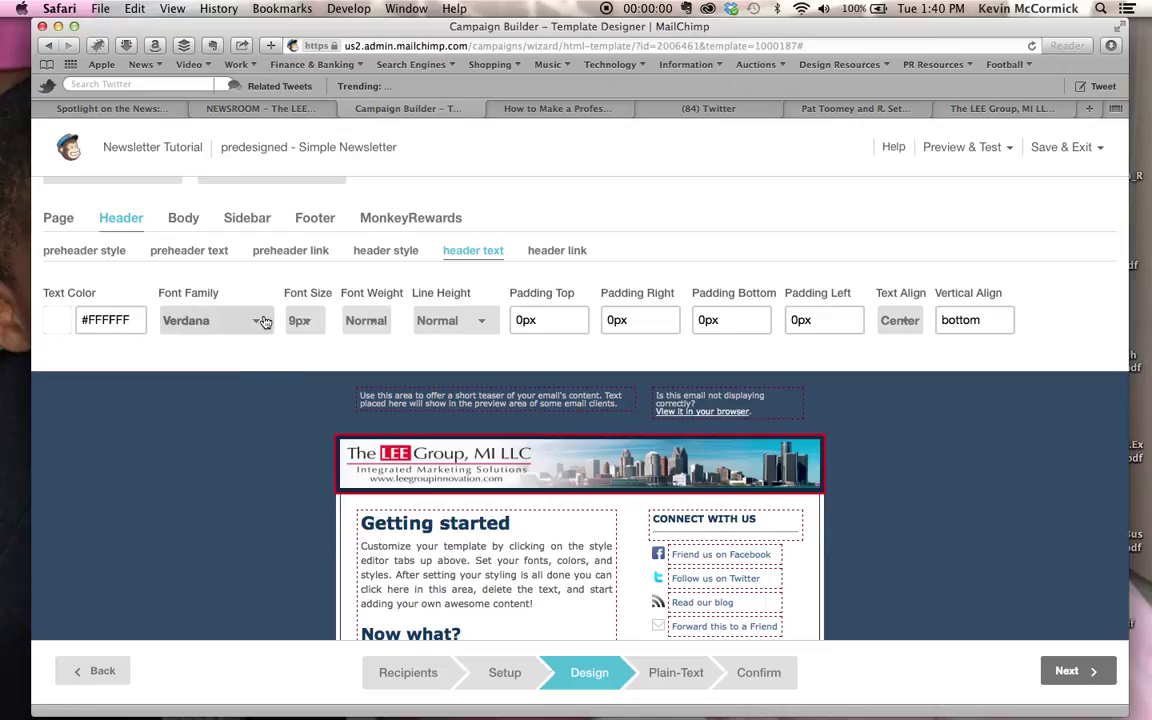
click(381, 256)
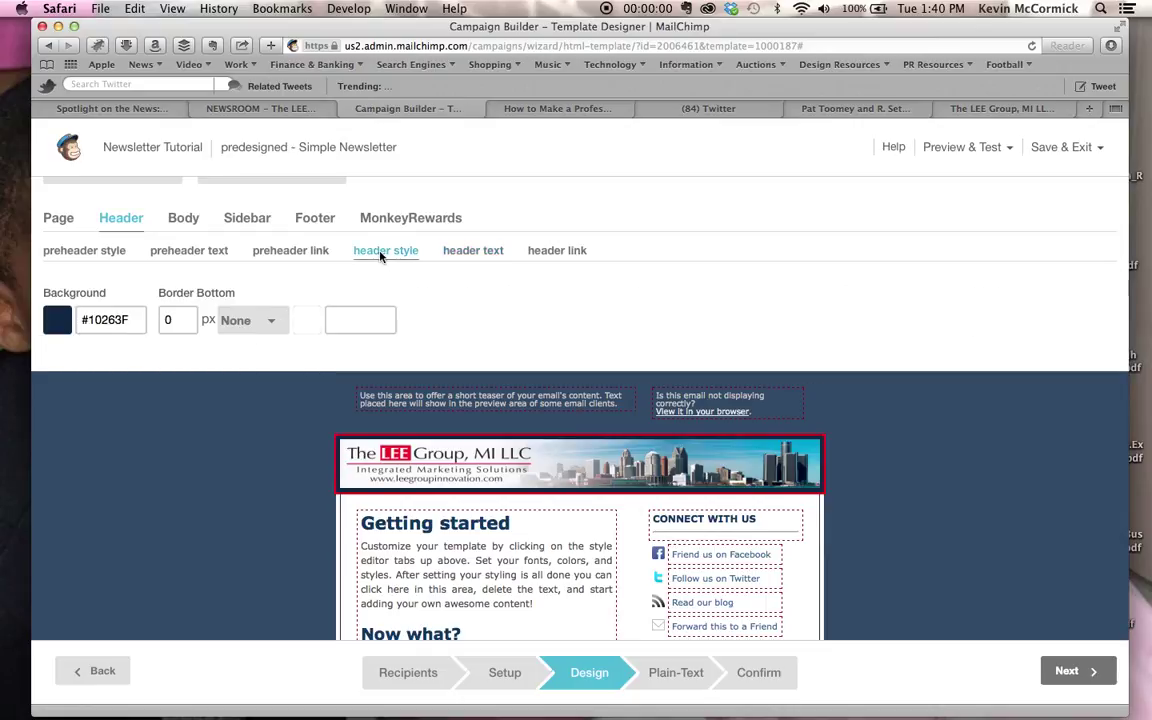
click(111, 318)
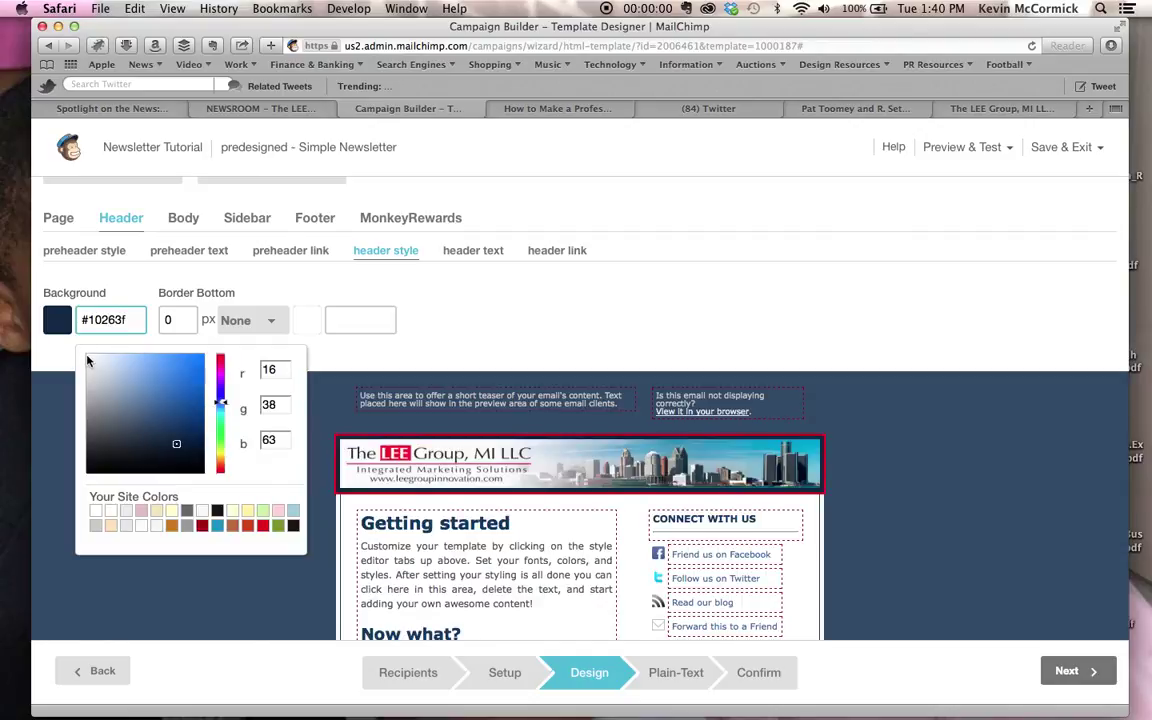
key(super+a)
text(#fafbfc)
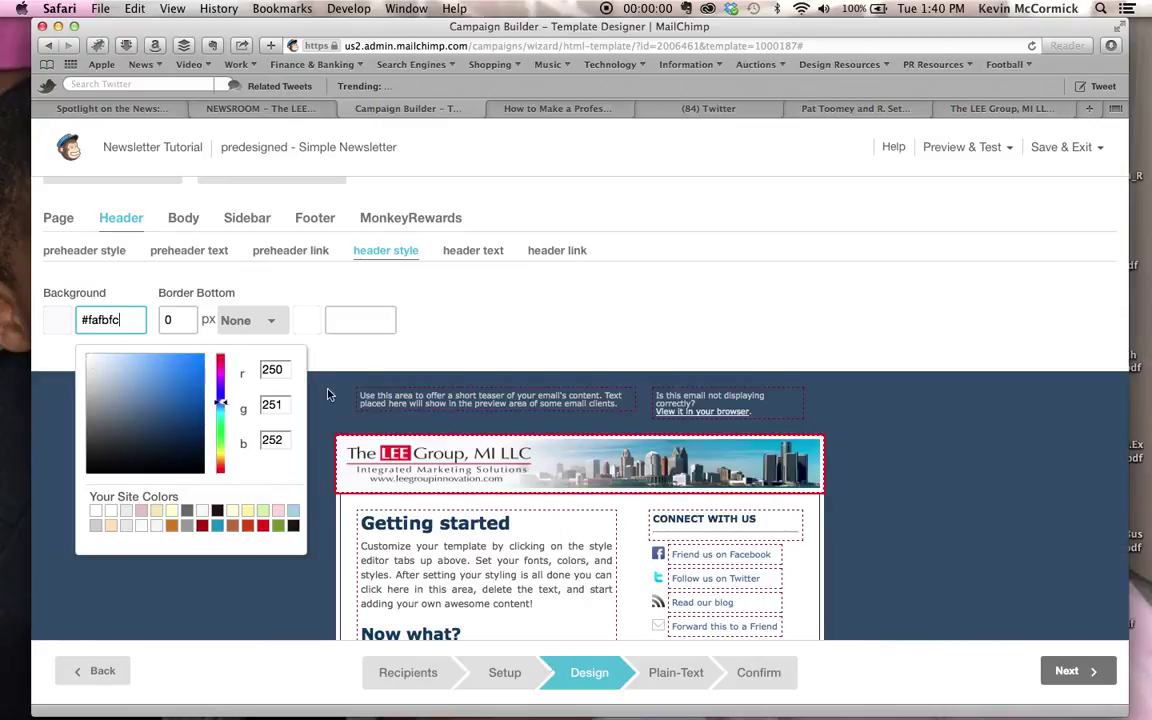
click(514, 339)
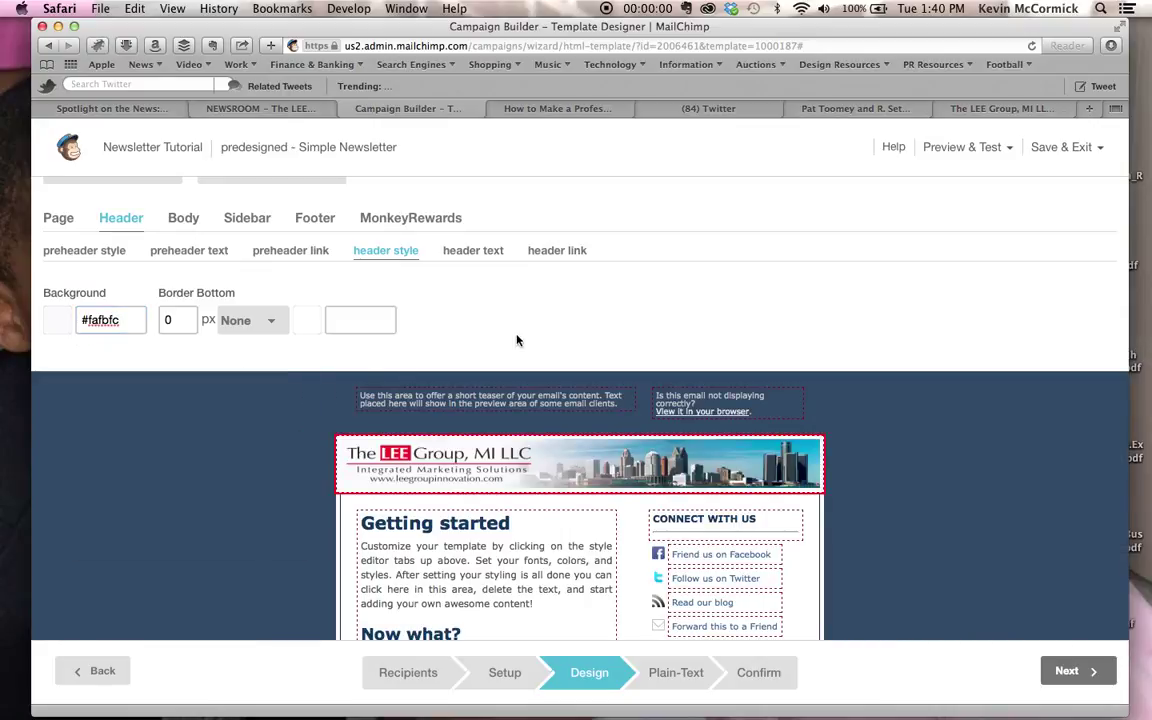
click(183, 218)
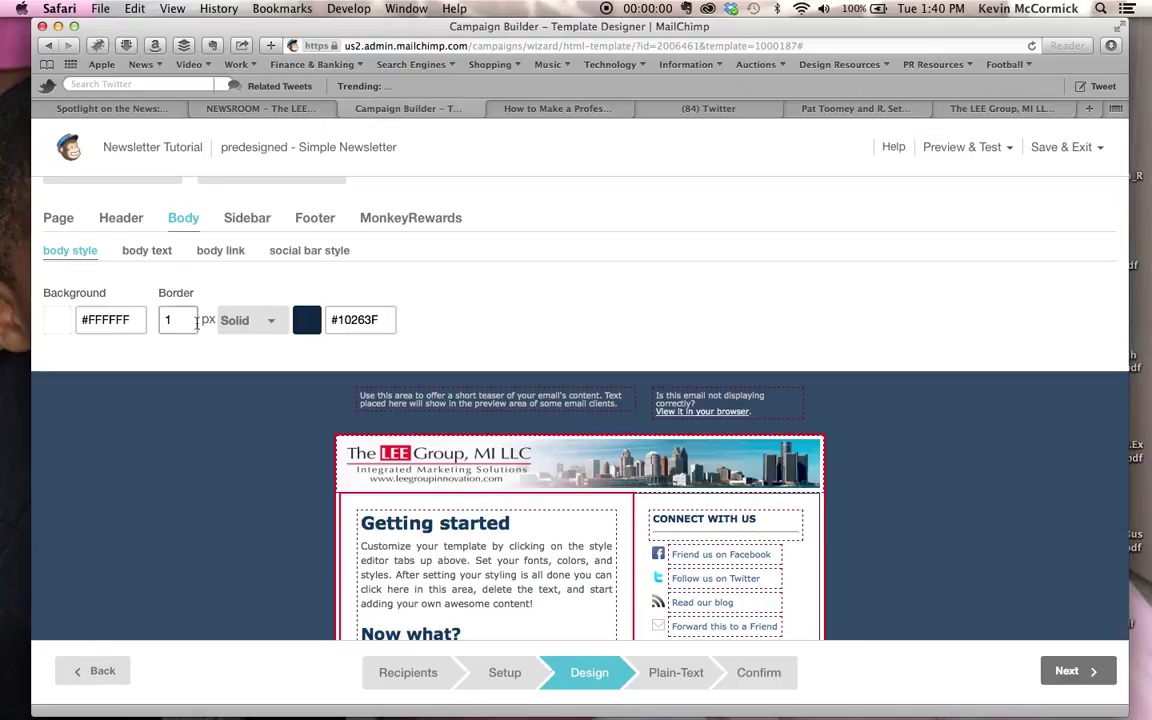
Set the body border style to None and the body border width to 0 px.
click(277, 324)
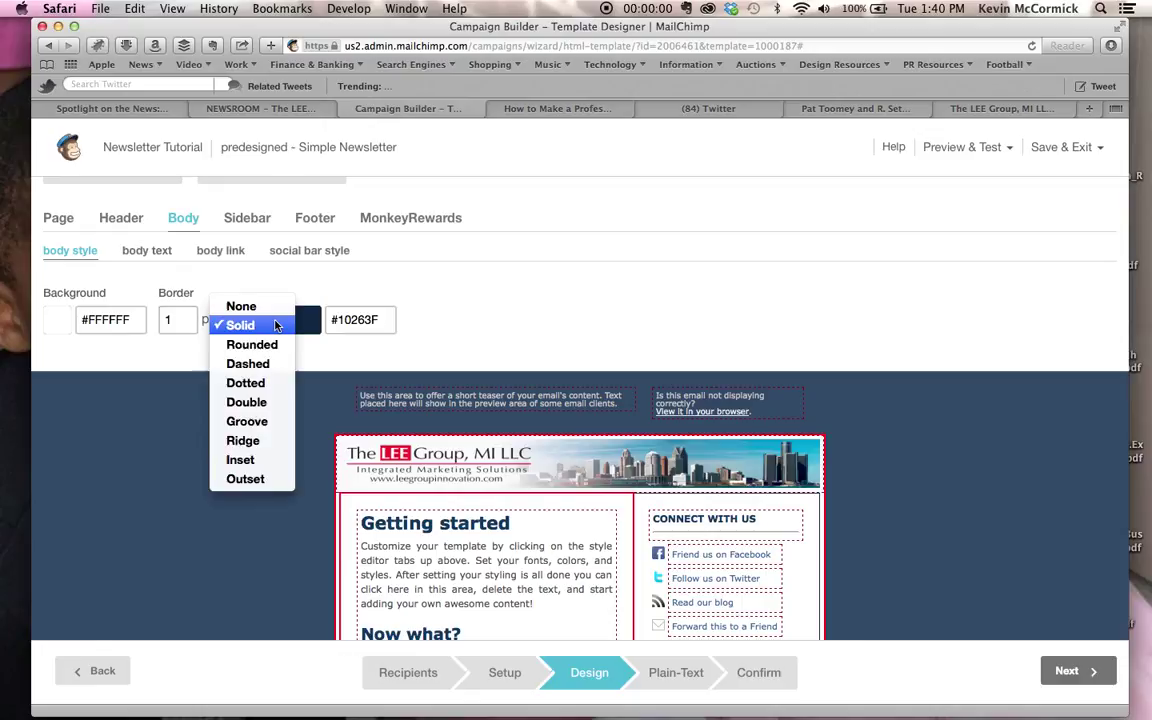
click(248, 306)
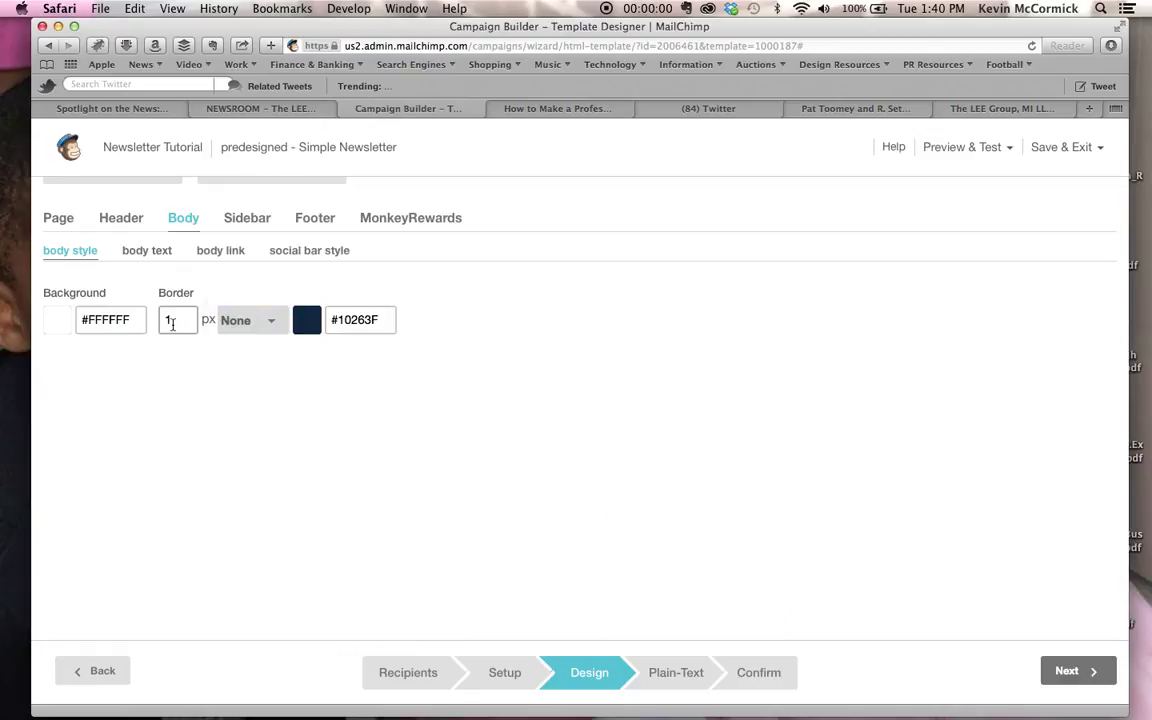
double_click(172, 321)
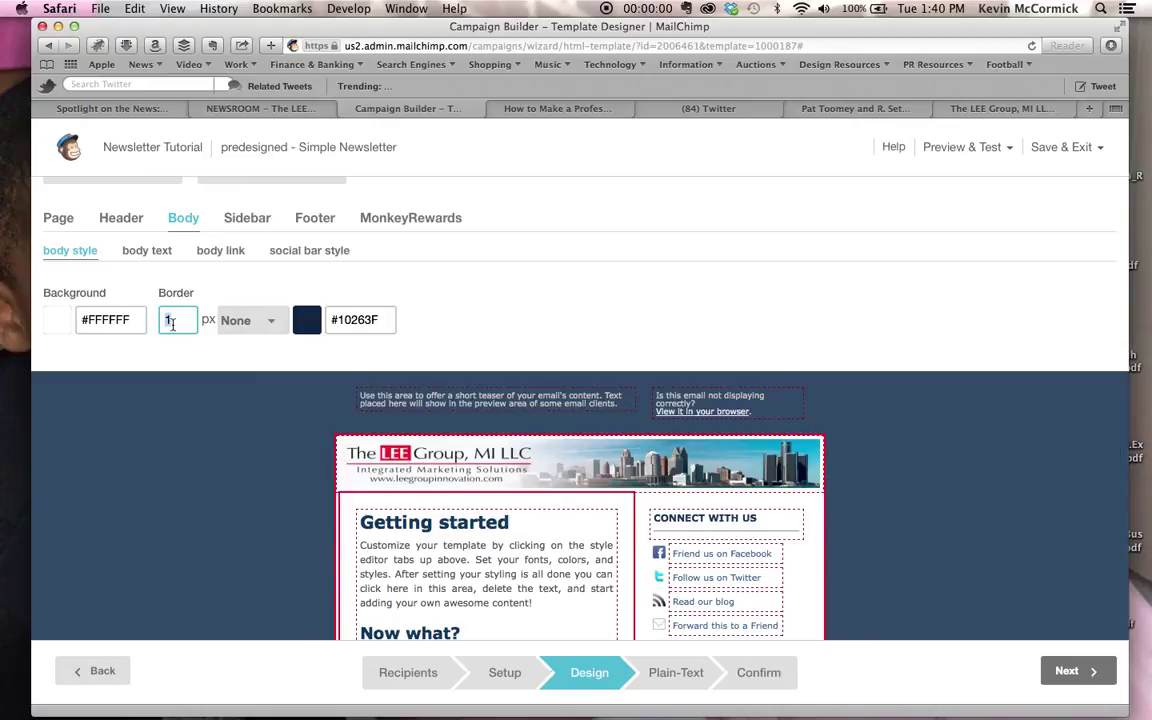
text(0)
key(Tab)
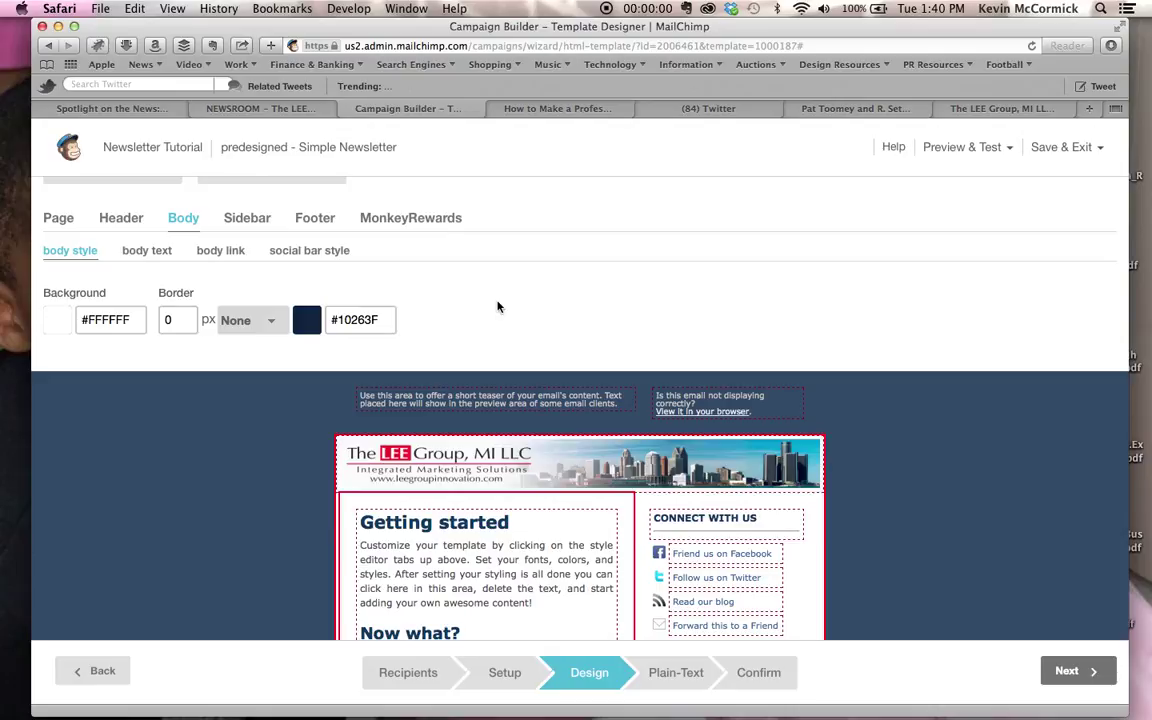
click(965, 148)
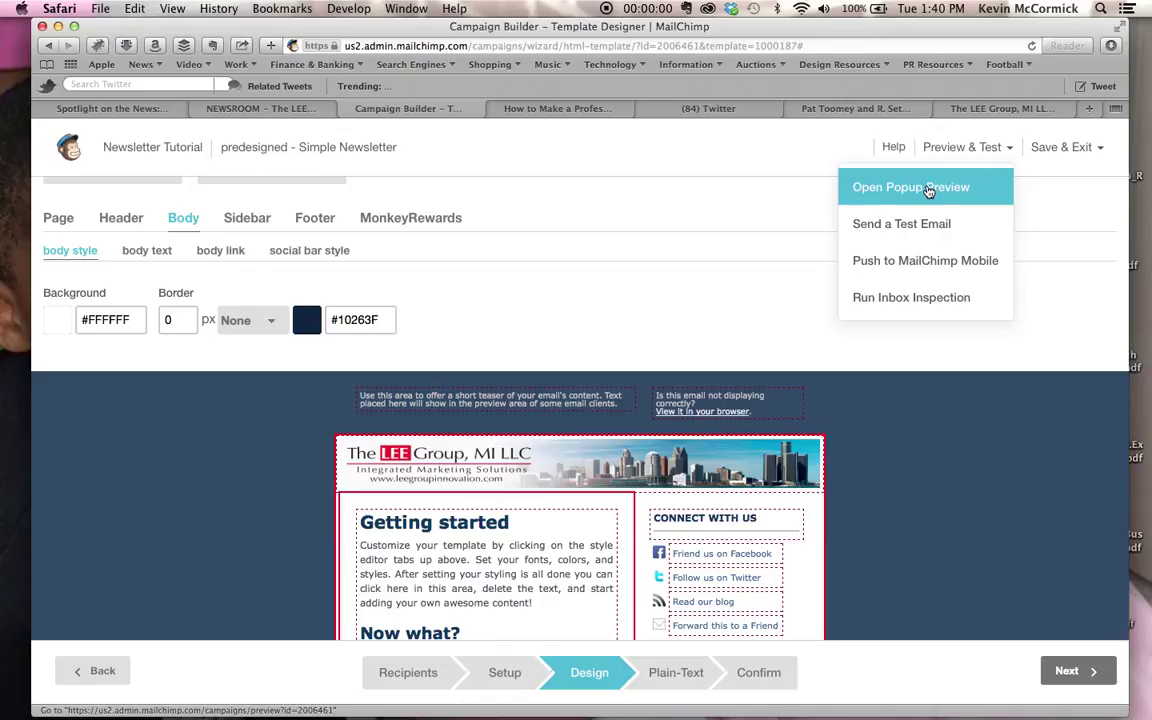
Open a popup desktop preview showing the LEE Group banner above the borderless body.
click(928, 190)
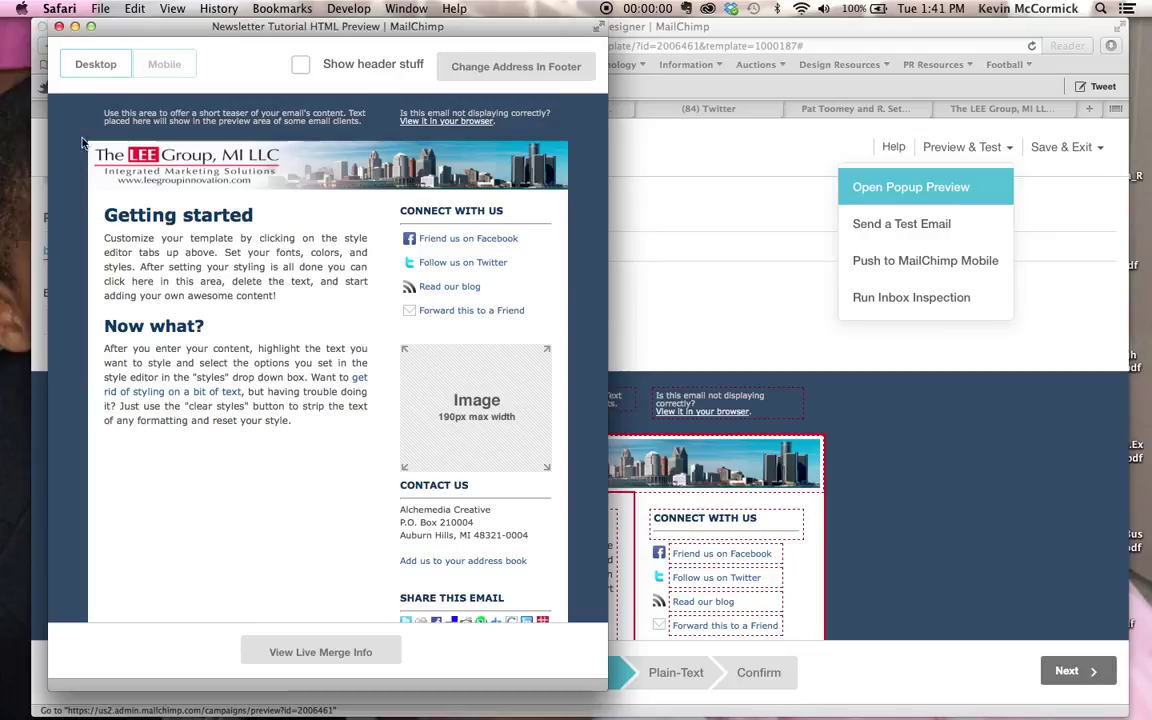
Close the HTML Preview popup window to return to the template designer.
click(58, 29)
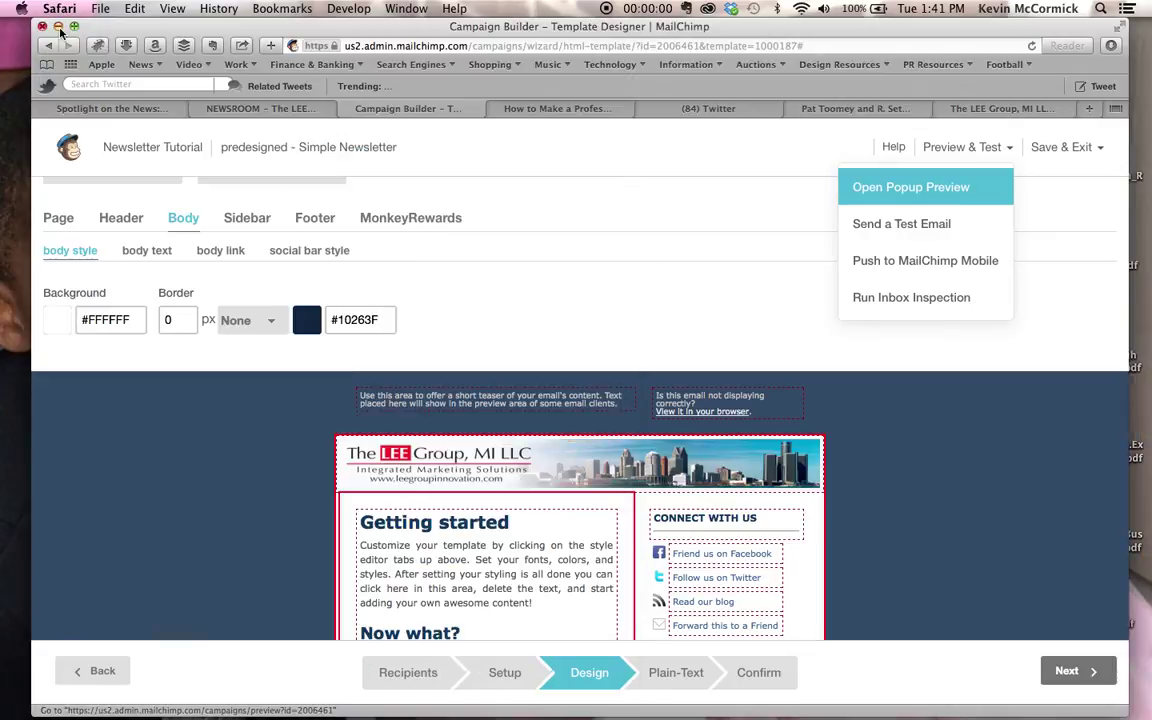